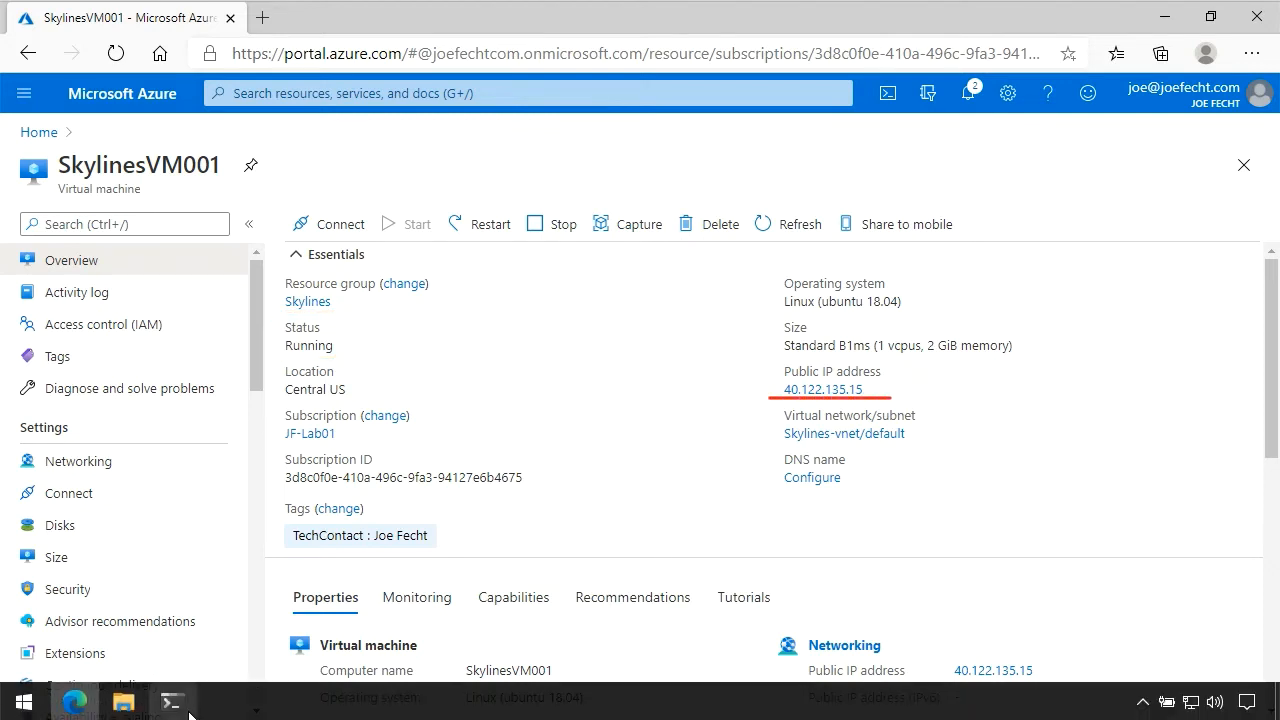
Step: Switch to the terminal session on SkylinesVM001, run curl localhost, and return to the Azure portal
click(170, 708)
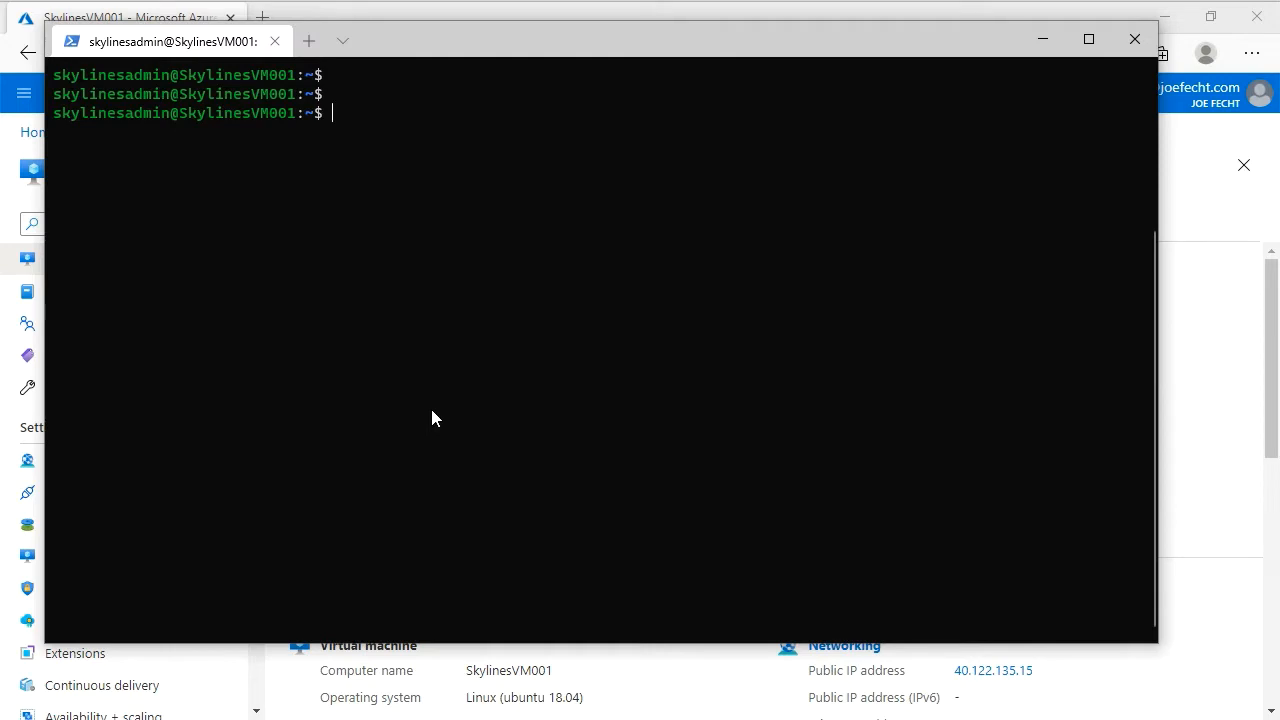
text(curl localhost)
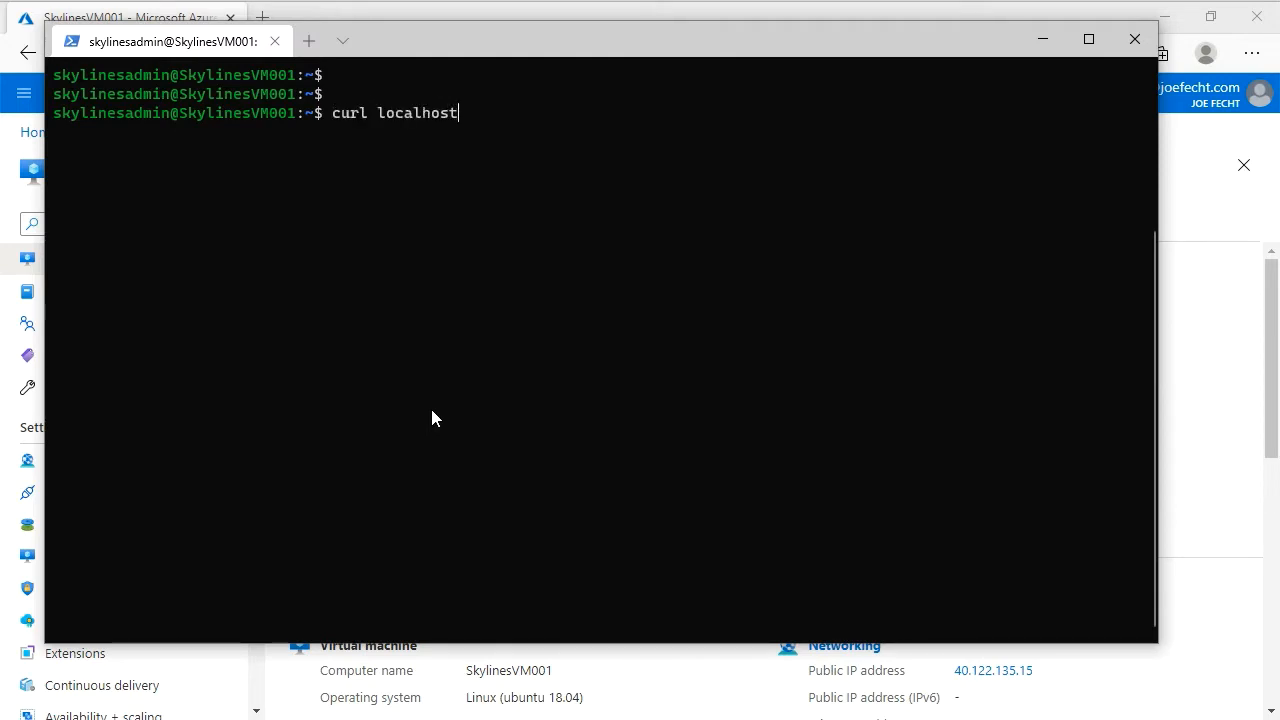
key(Return)
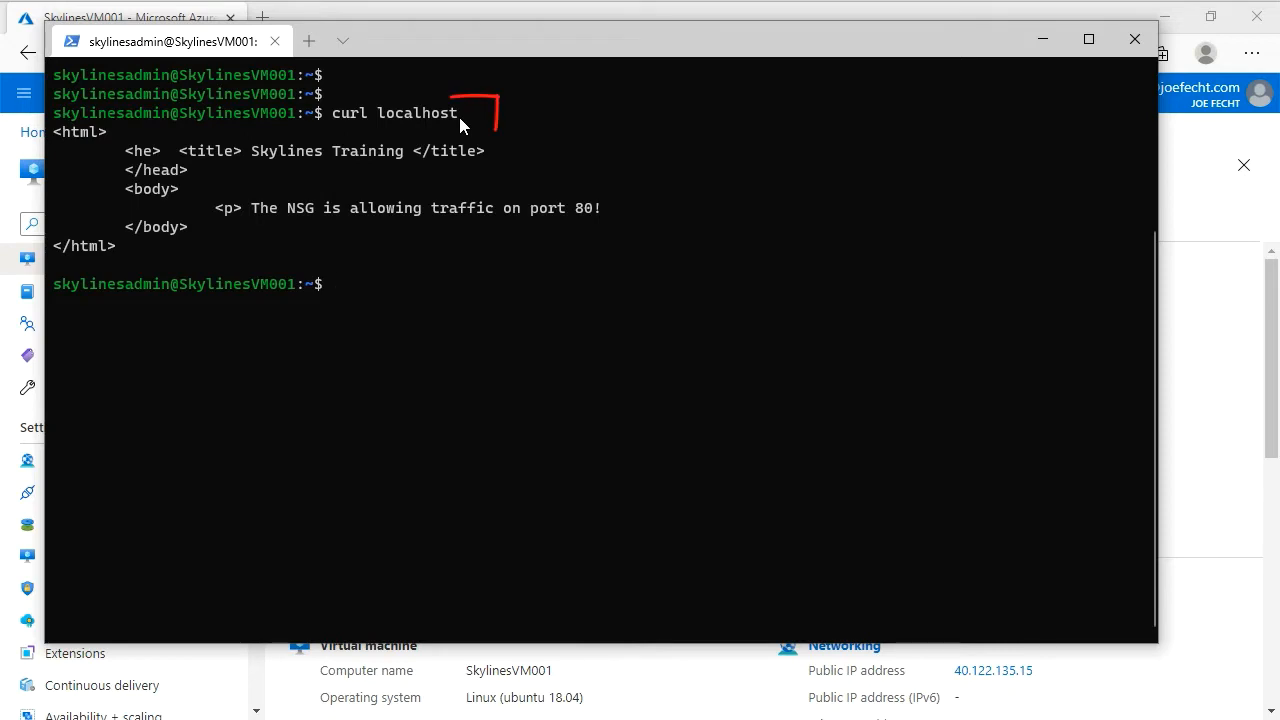
click(1180, 172)
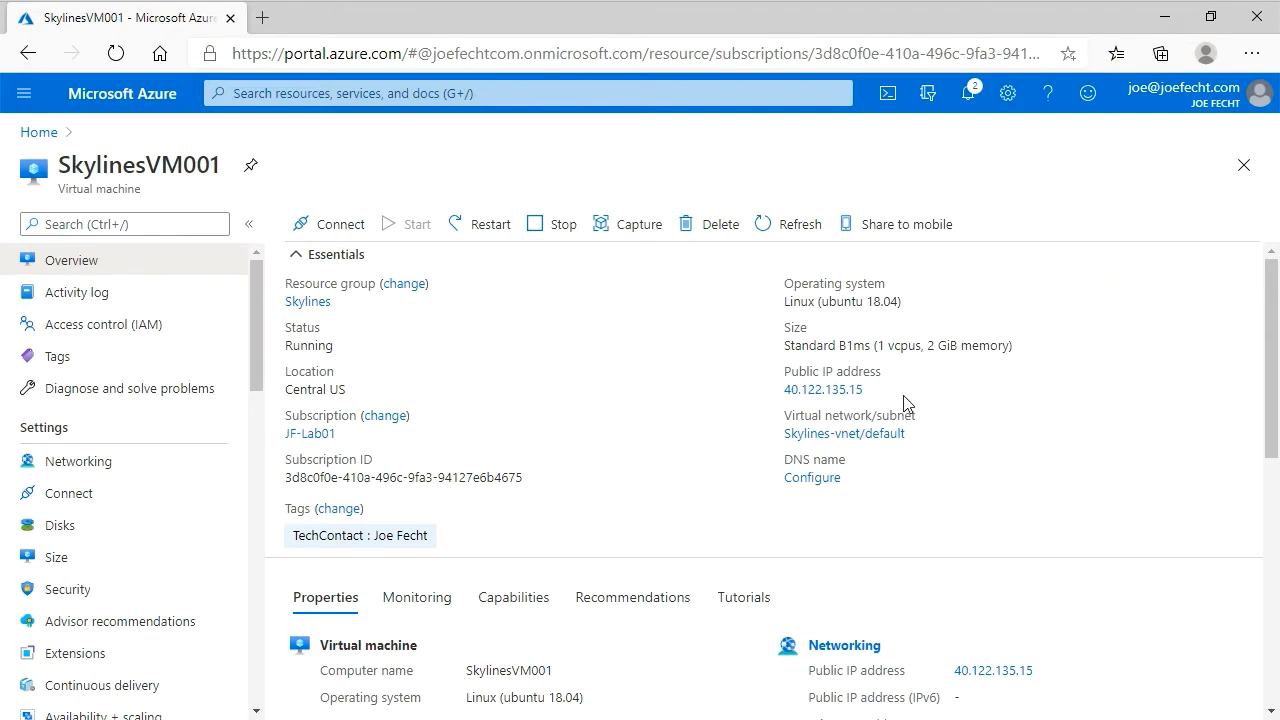
Step: Copy the public IP address of SkylinesVM001 and load 40.122.135.15 in a new browser tab
click(877, 394)
click(268, 26)
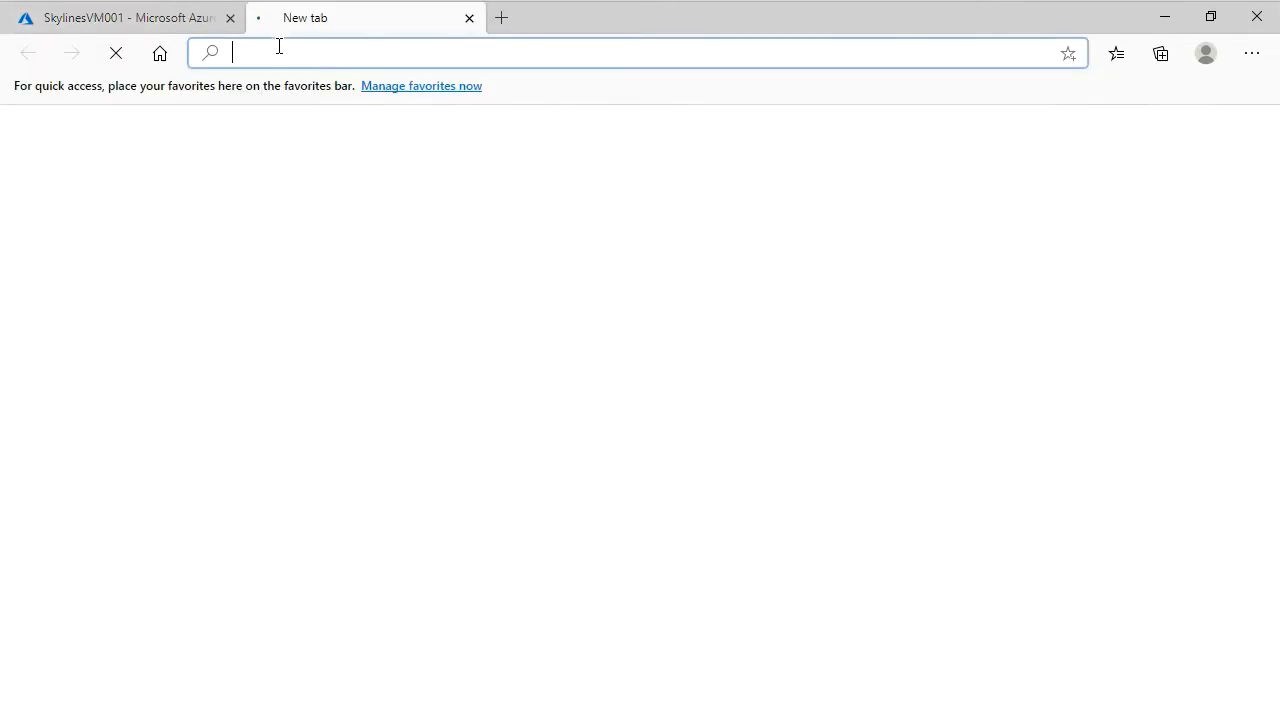
right_click(280, 52)
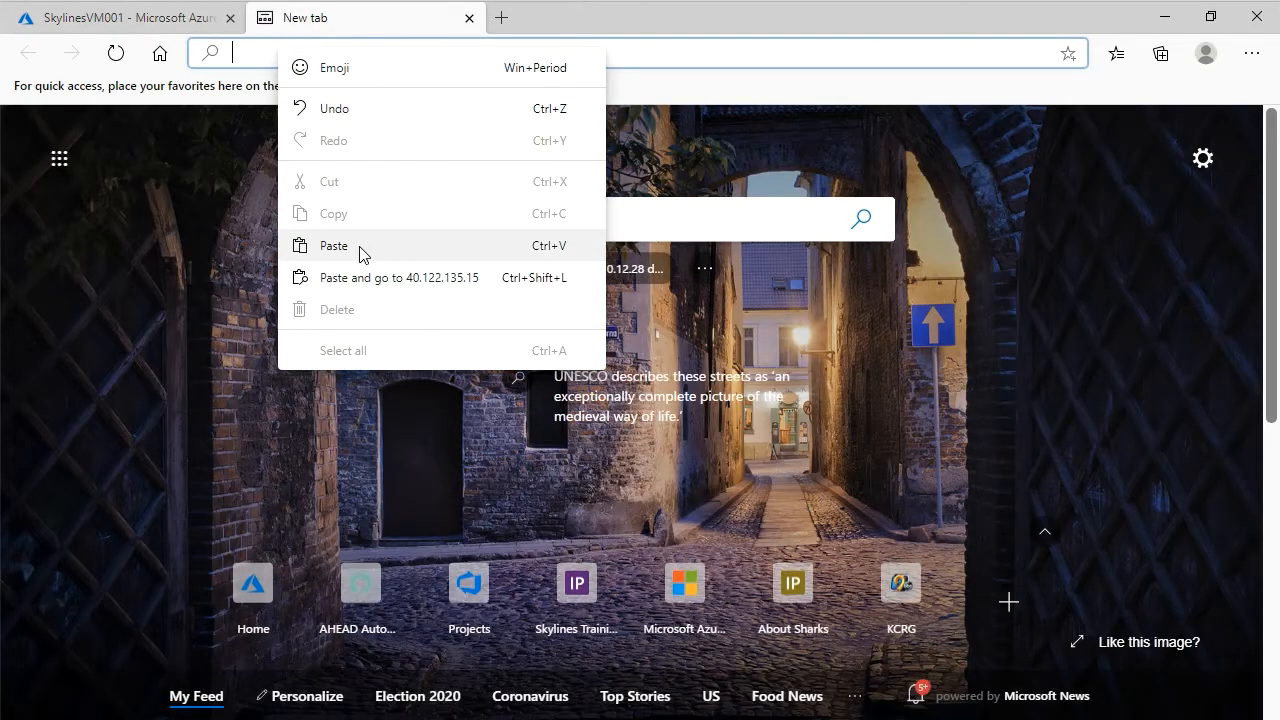
click(361, 250)
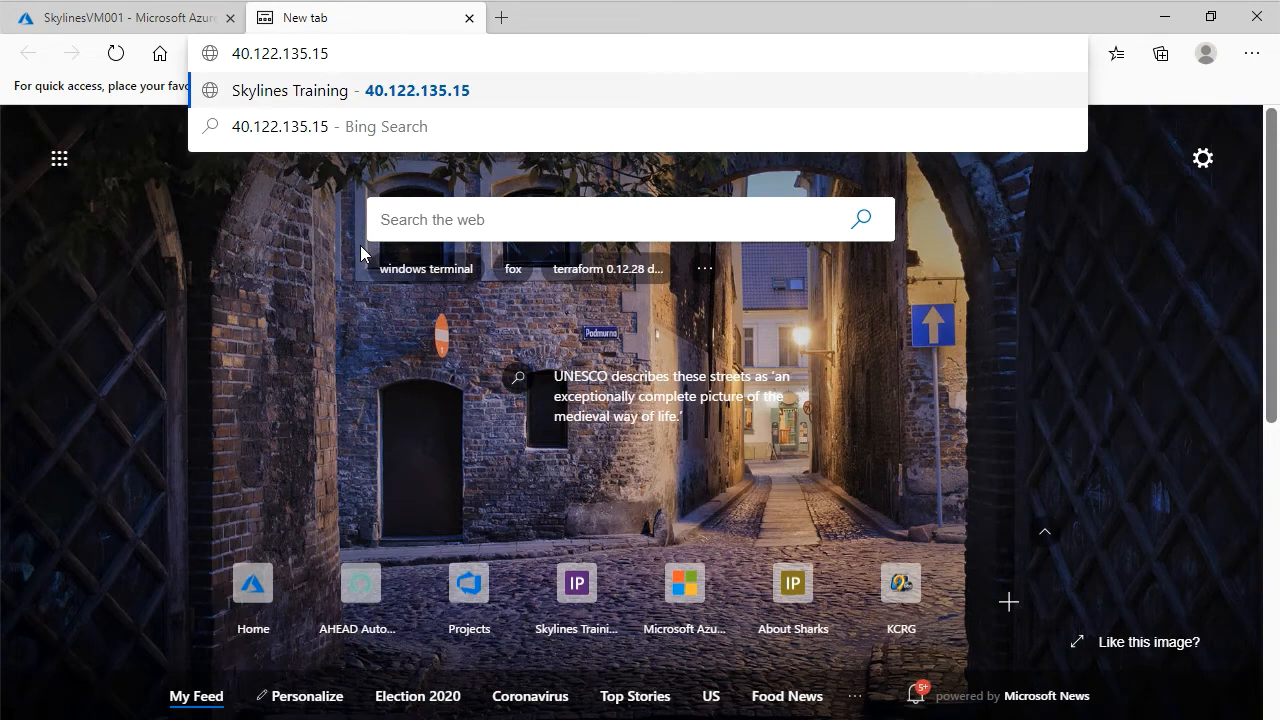
key(Return)
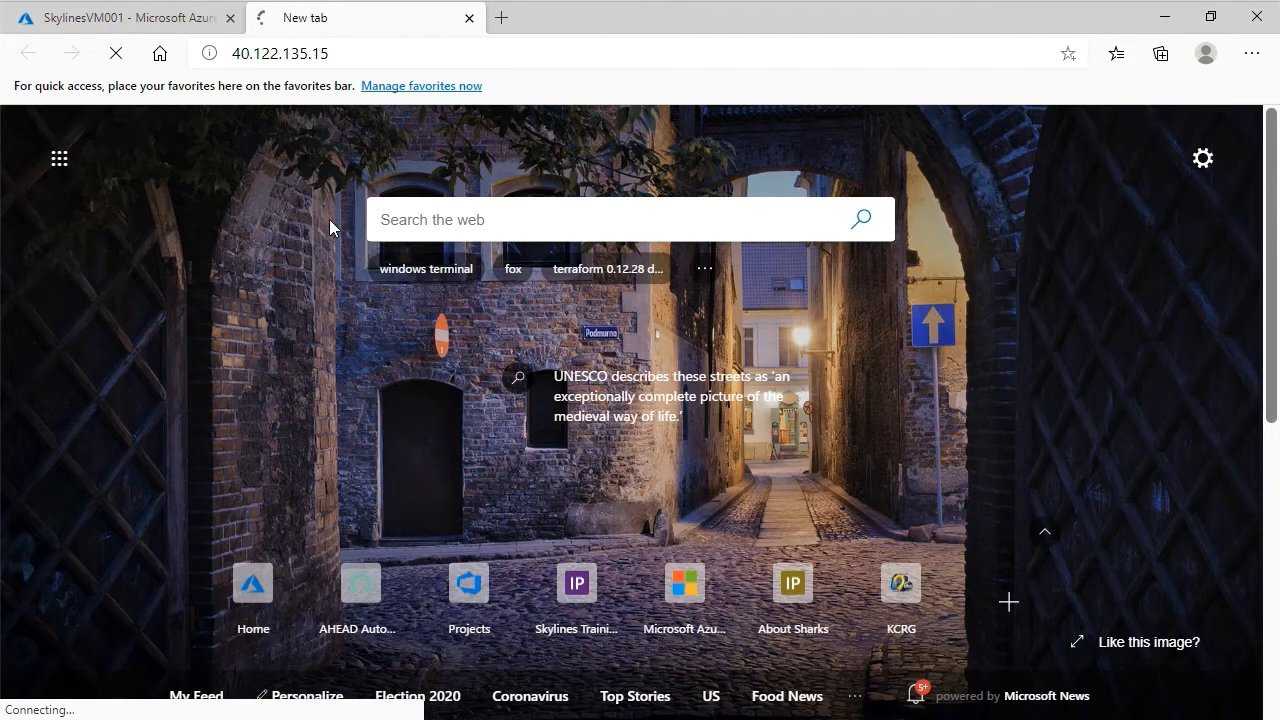
Step: Open SkylinesVM001-nsg from the VM's networking settings in the portal and review its inbound and outbound security rules
click(143, 28)
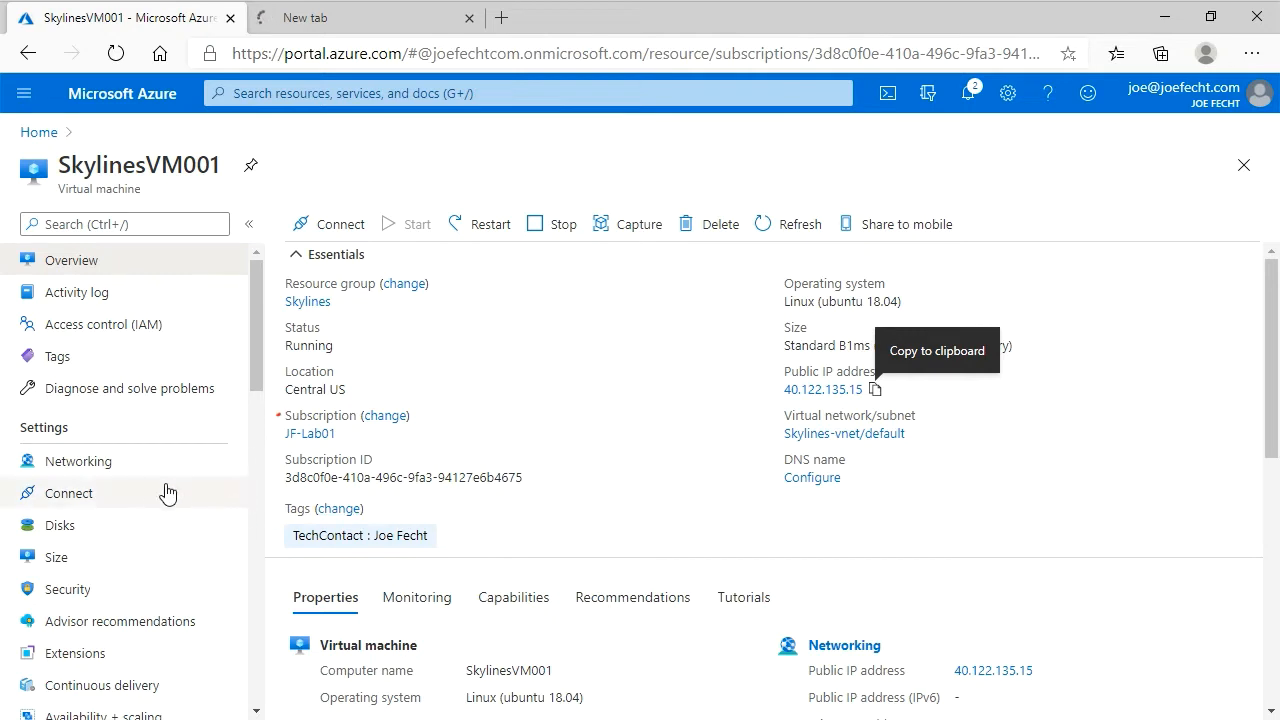
click(129, 476)
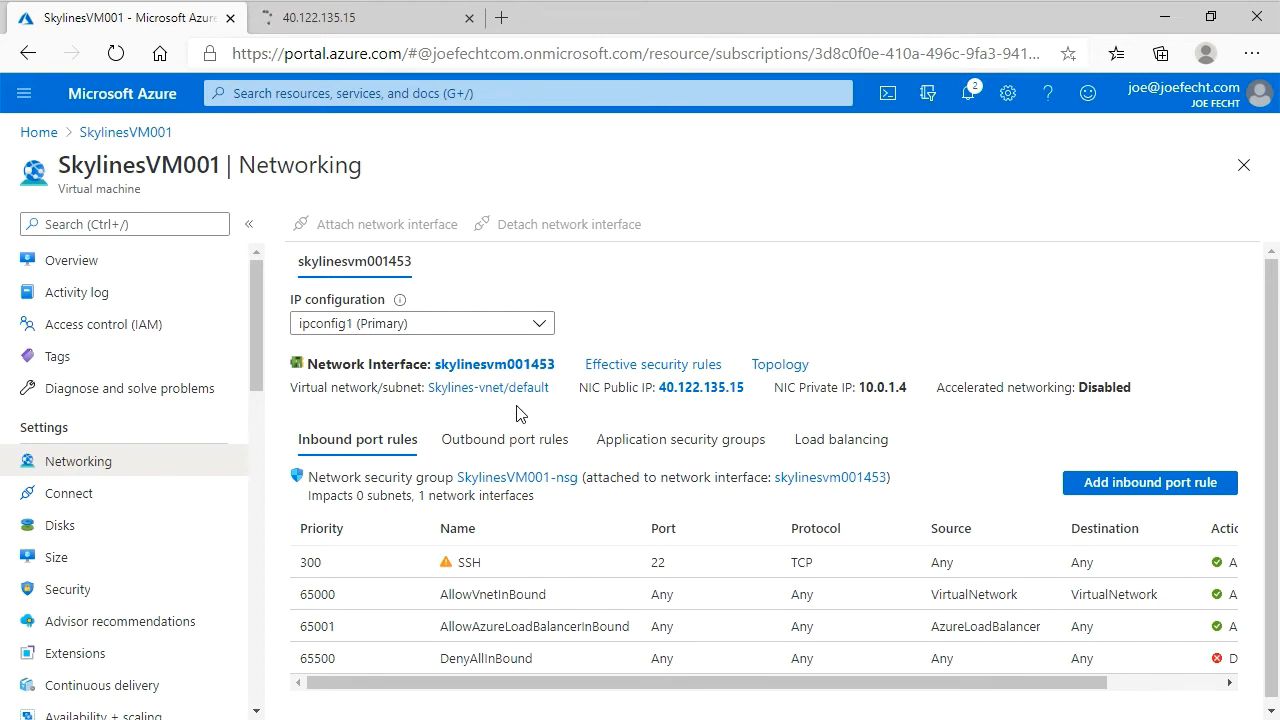
click(513, 479)
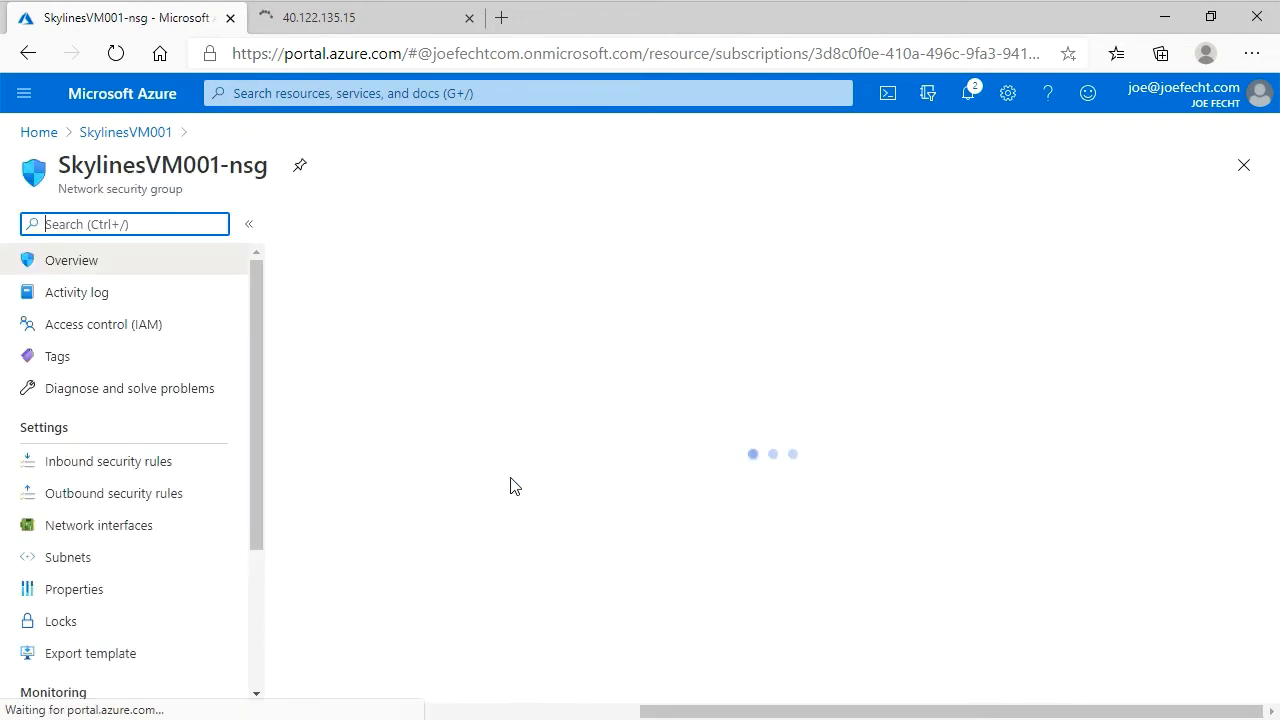
click(249, 226)
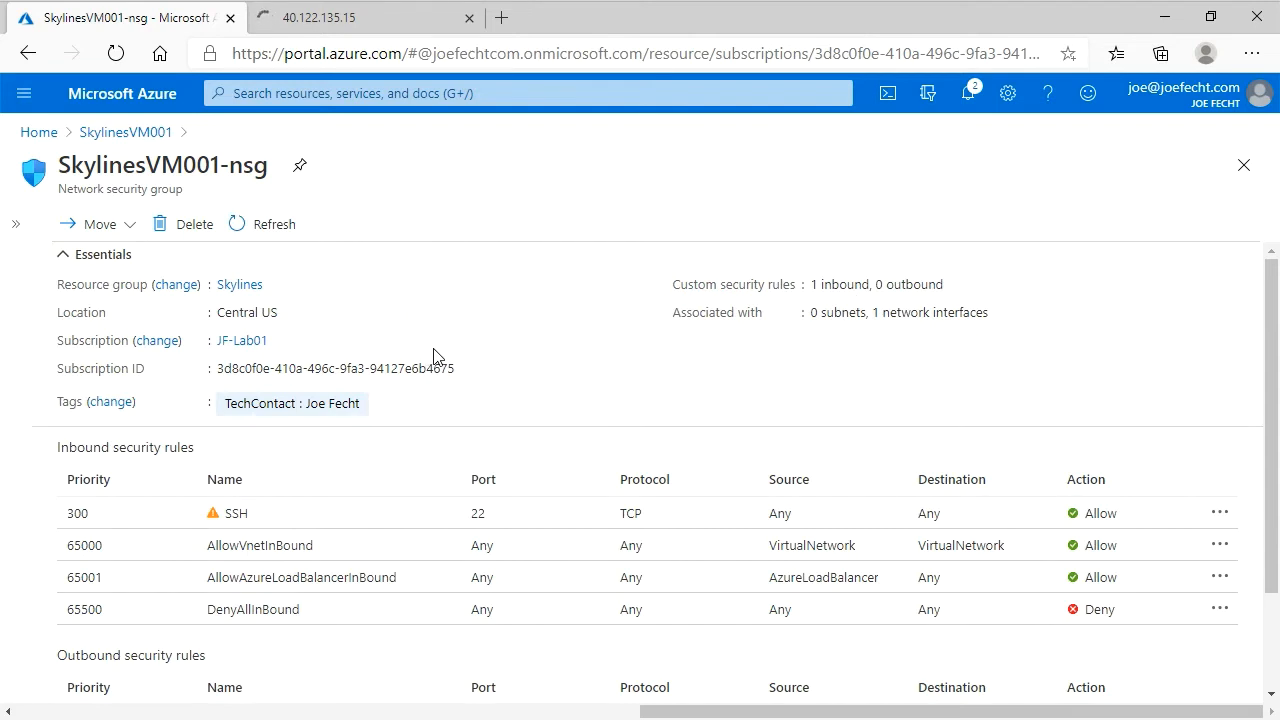
scroll(442, 385, down, 1)
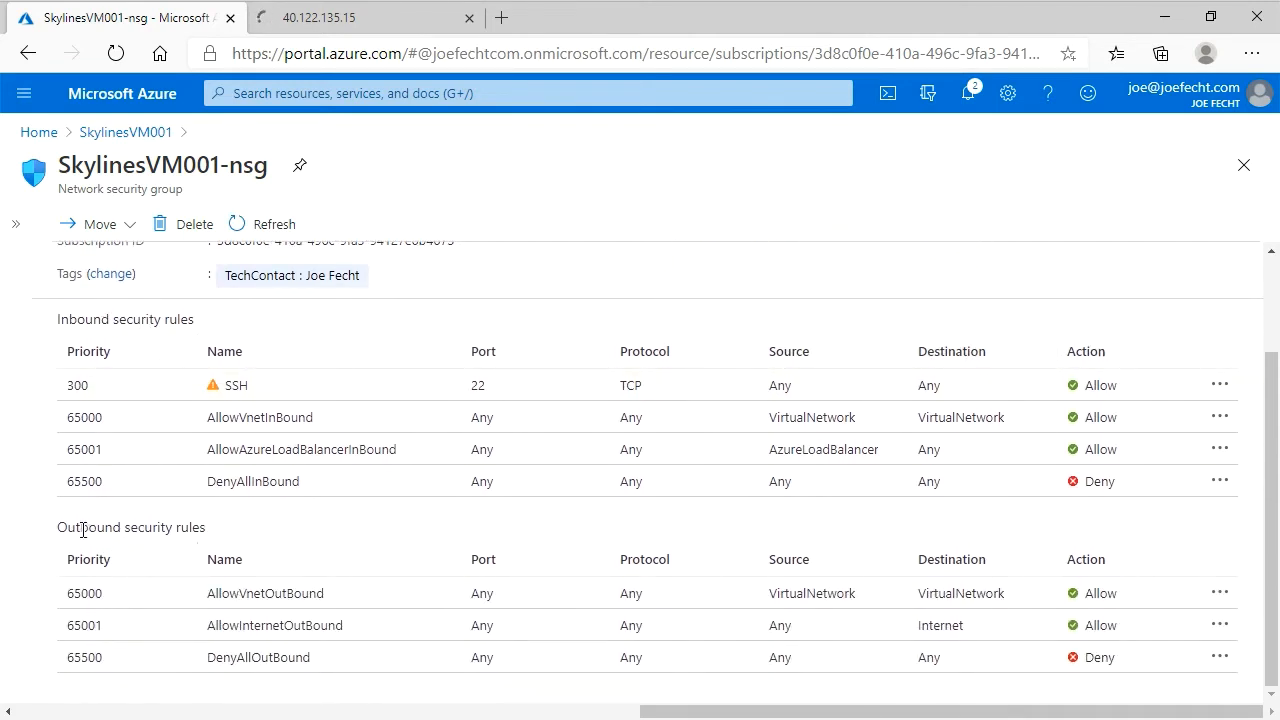
drag(83, 530, 130, 527)
click(300, 526)
scroll(506, 327, up, 1)
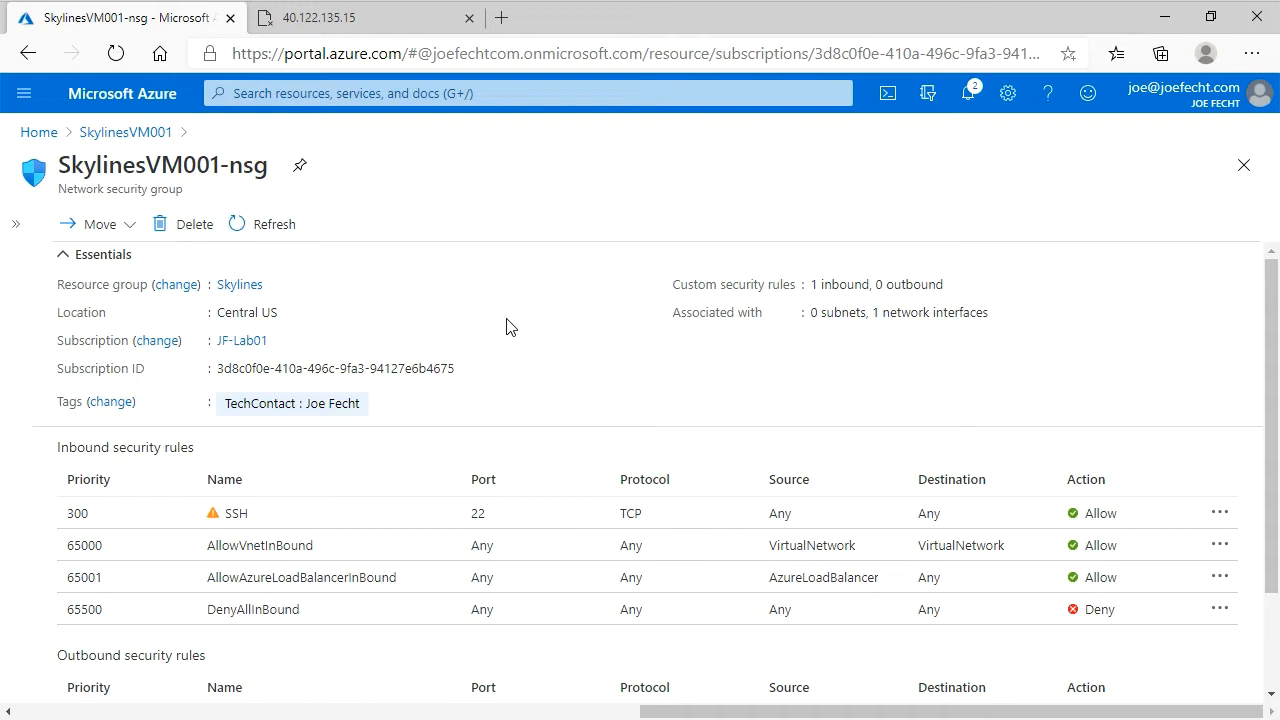
Step: Start a new inbound security rule in SkylinesVM001-nsg with destination port 80 and protocol TCP
click(16, 225)
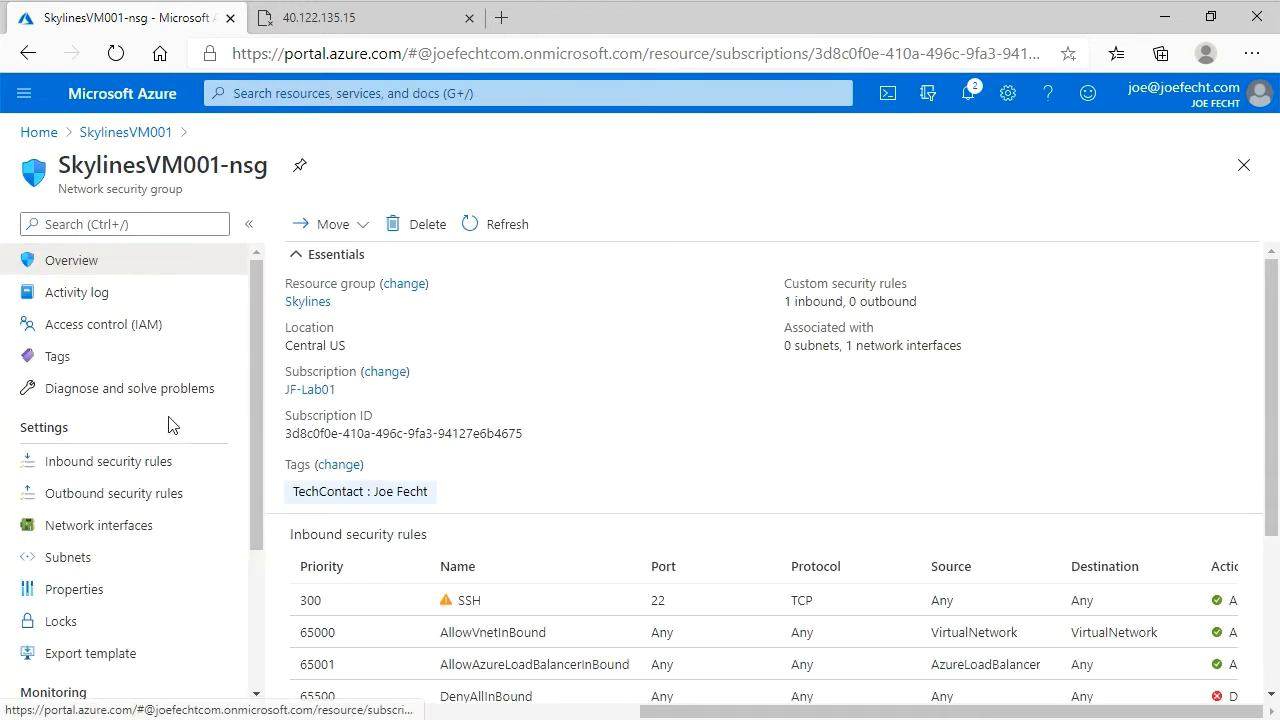
click(167, 462)
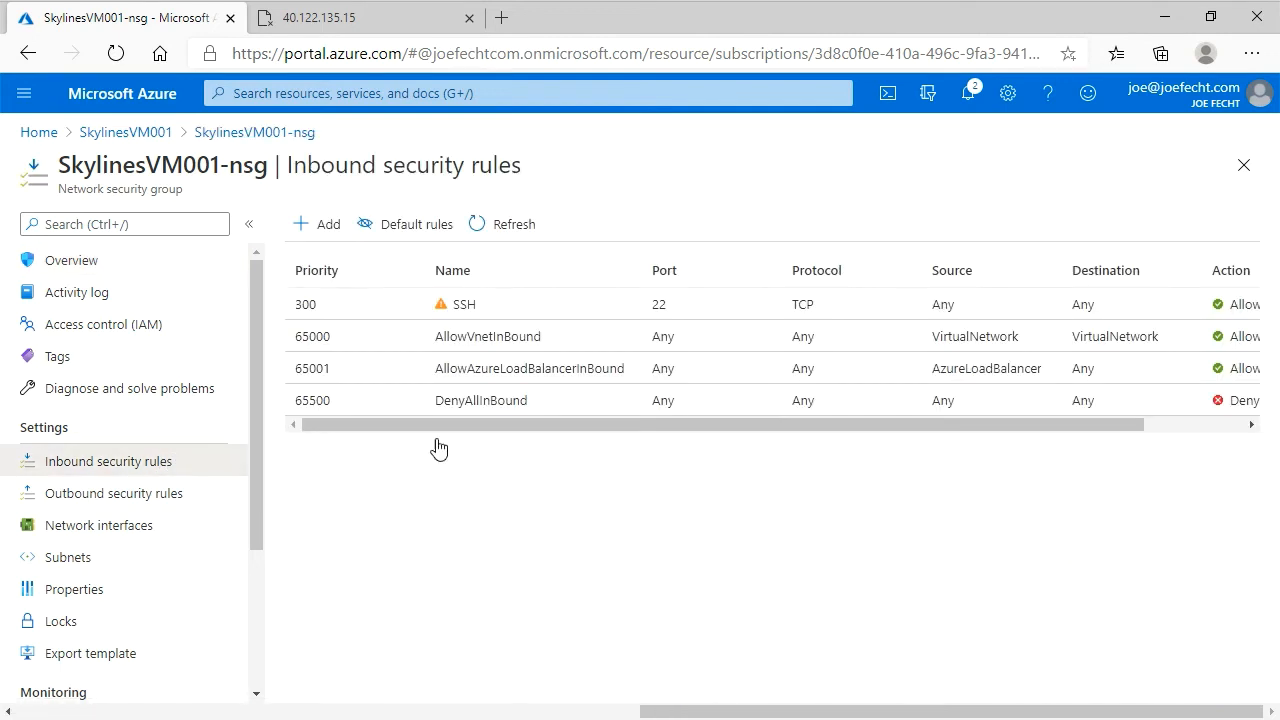
click(329, 240)
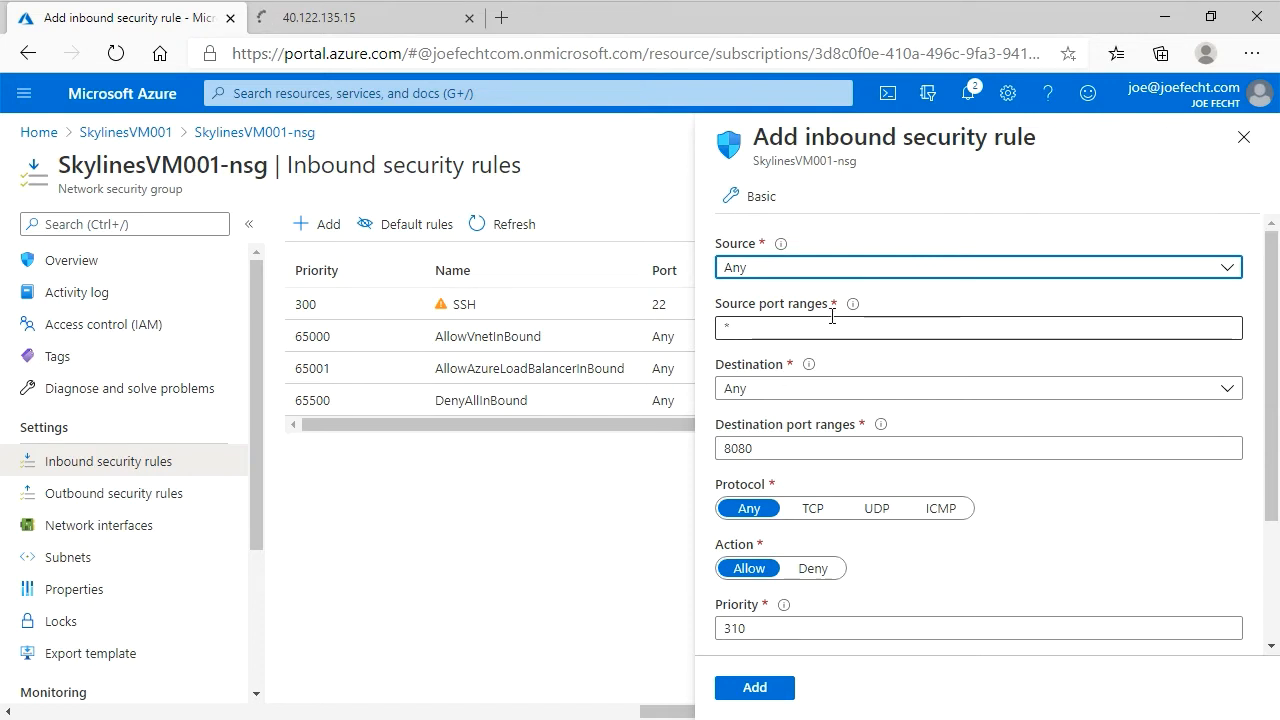
click(794, 443)
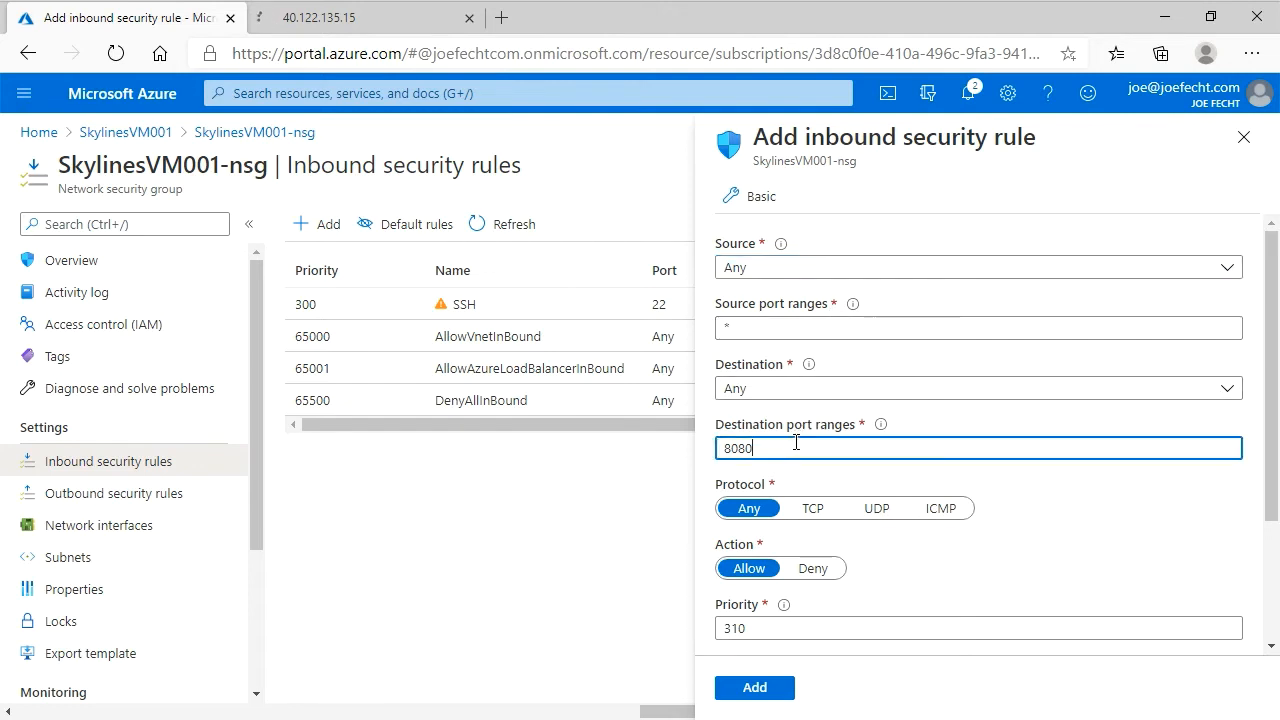
key(BackSpace)
key(BackSpace)
click(812, 510)
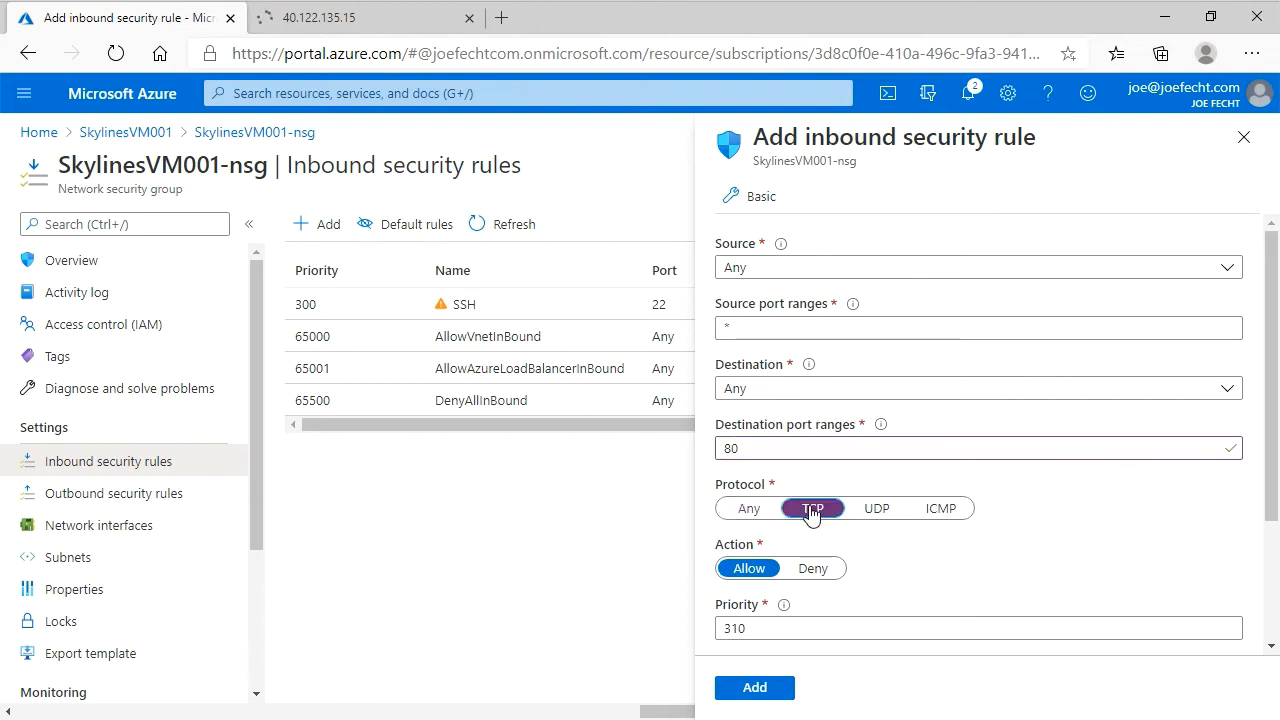
Step: Name the new inbound security rule HTTP and add it to the network security group
scroll(782, 556, down, 1)
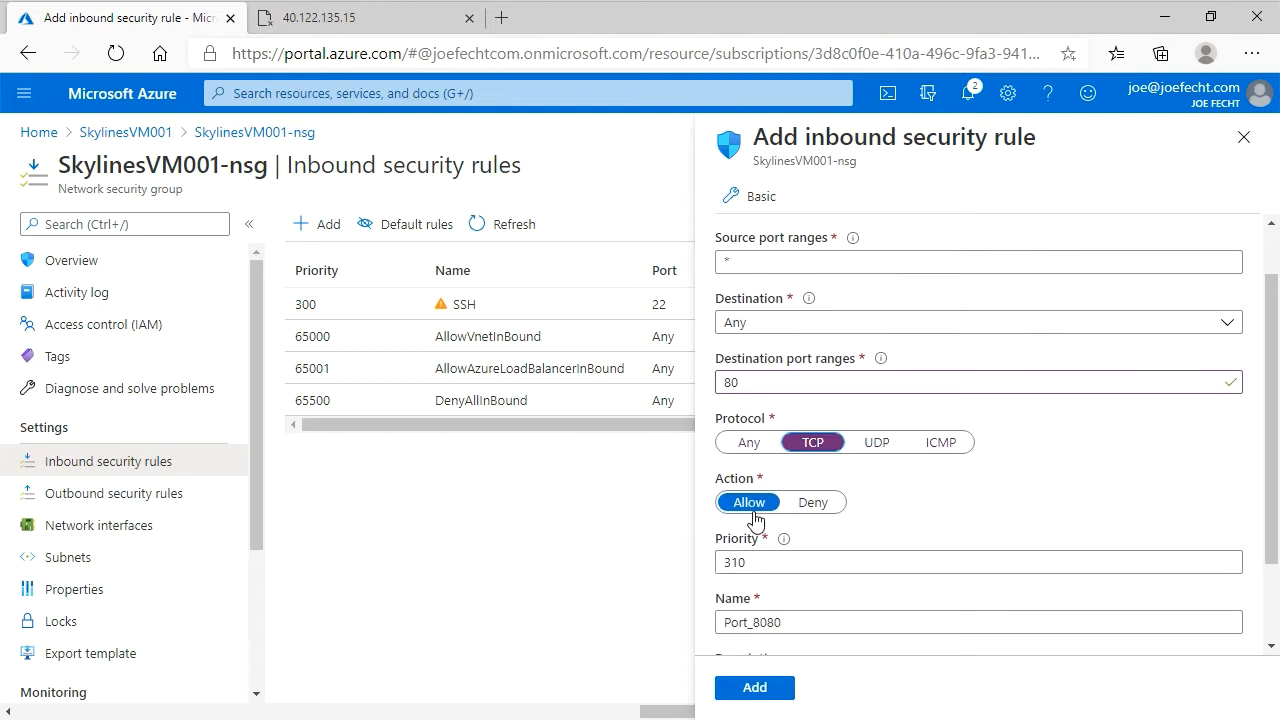
scroll(808, 531, down, 1)
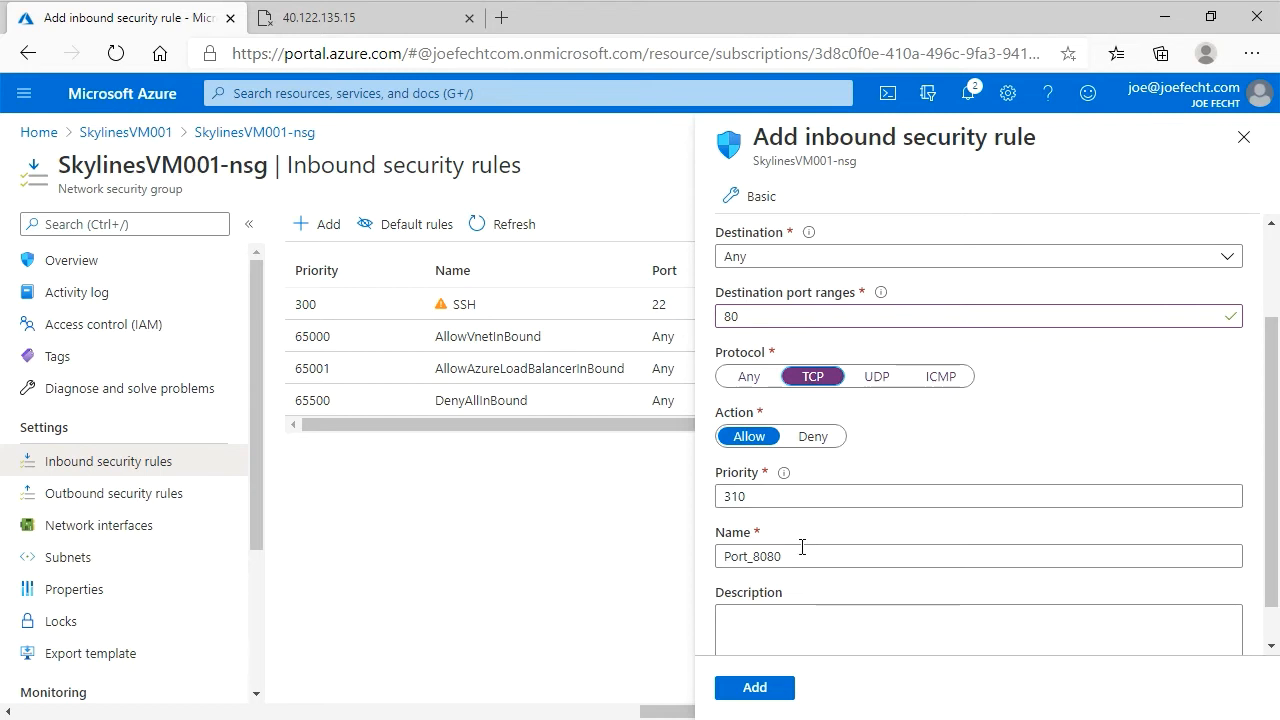
drag(803, 550, 708, 553)
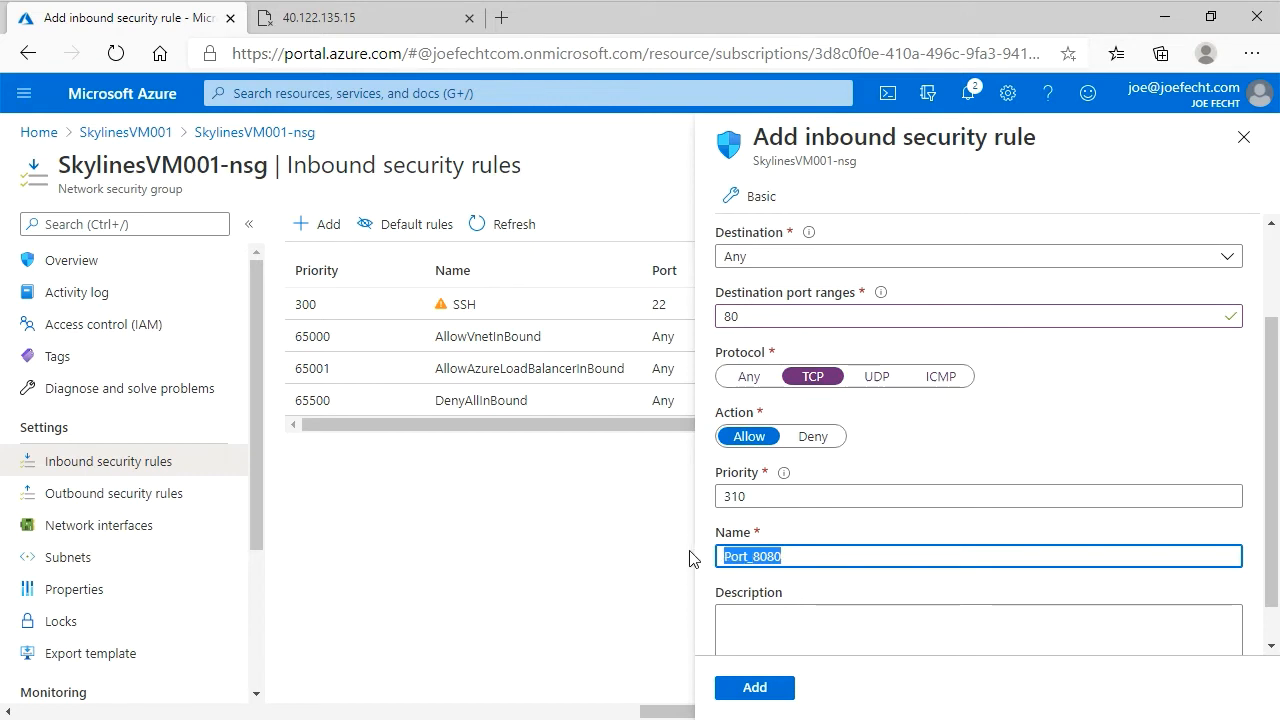
text(HTTP)
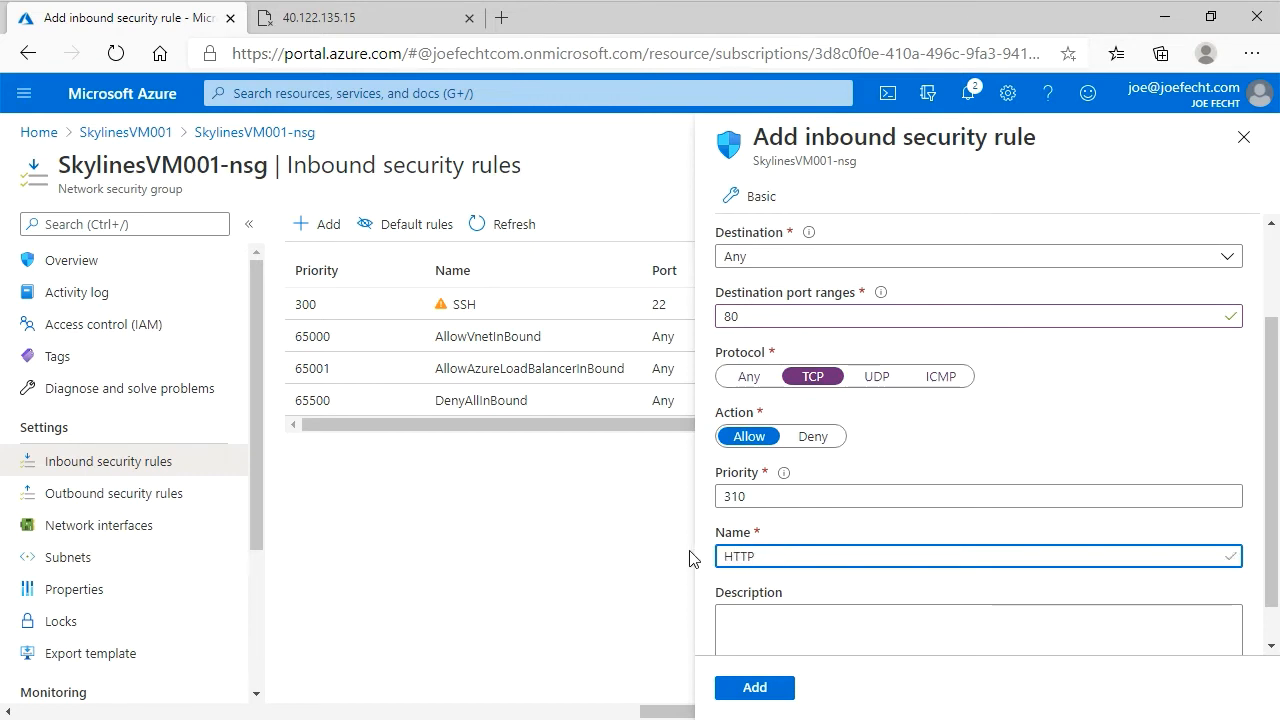
click(765, 690)
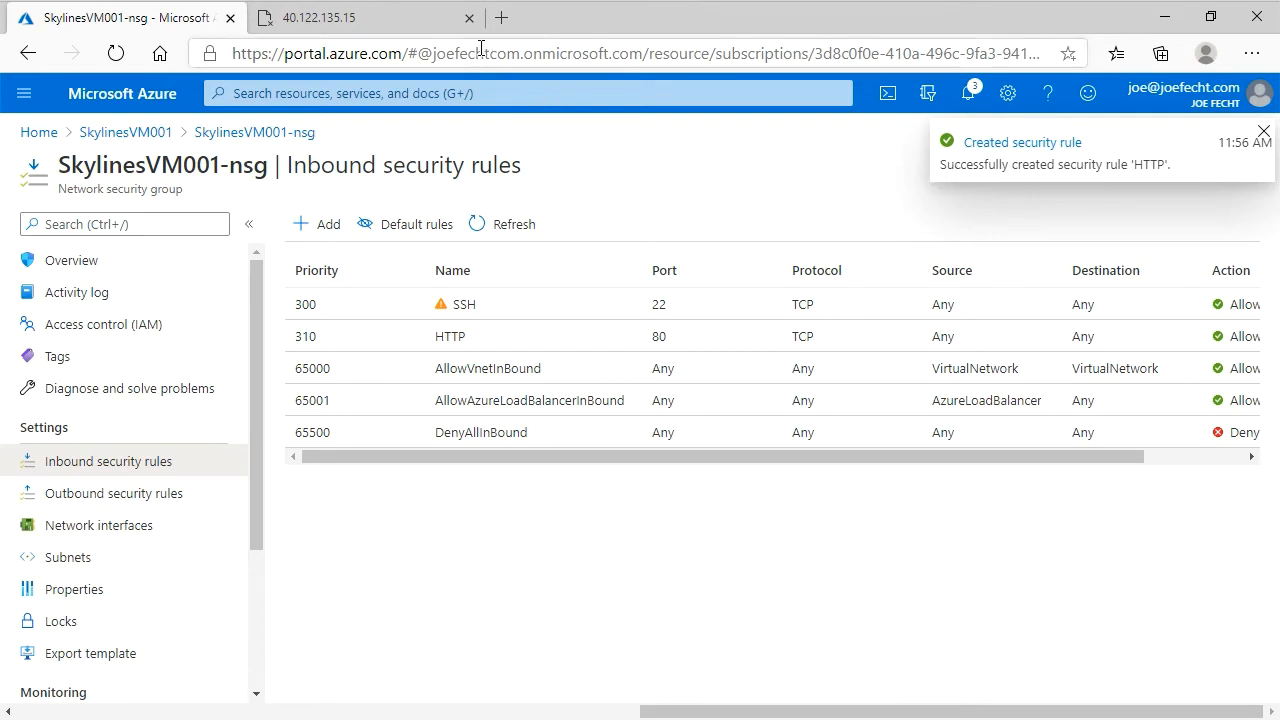
Step: Return to the 40.122.135.15 page and reload it to test web access to the VM
click(403, 25)
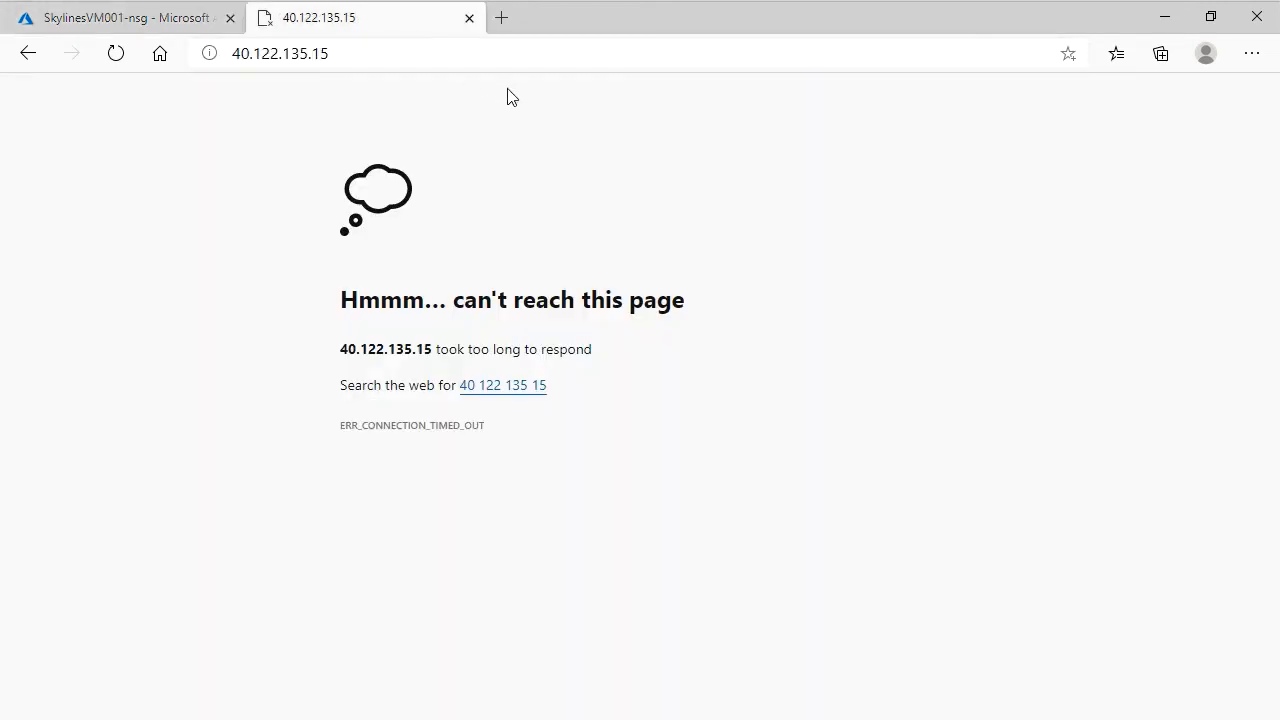
click(116, 53)
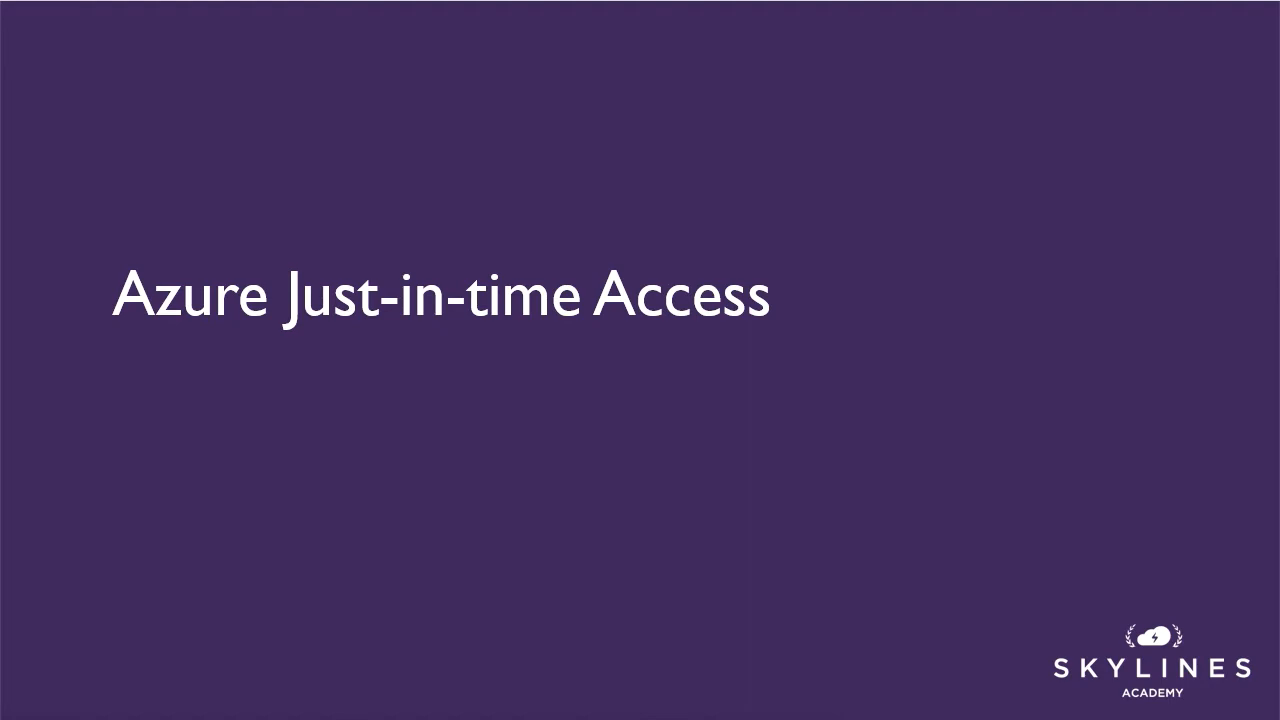
key(Right)
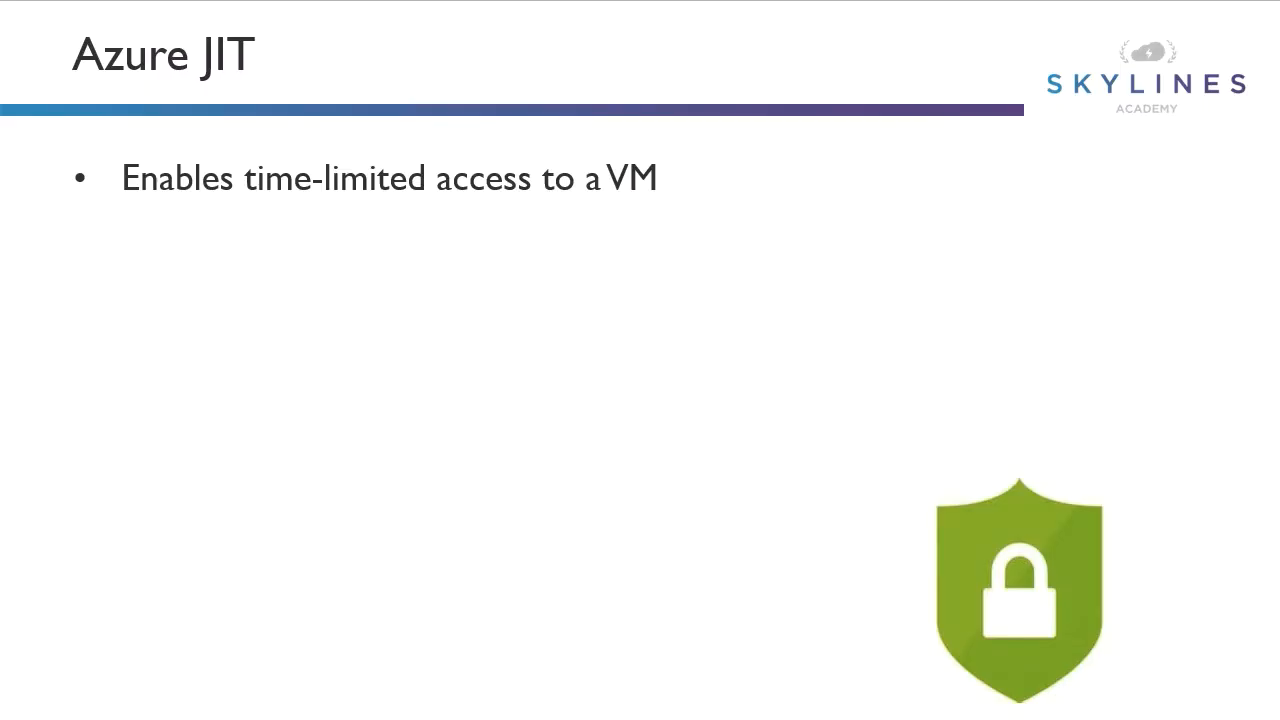